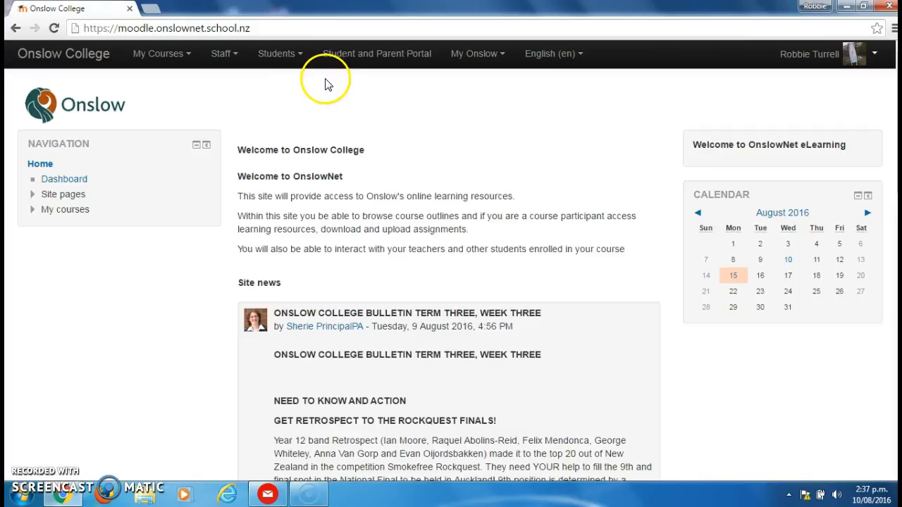
Open the Business Studies Level 2 course listed under Commerce in The Social Sciences for students.
left_click(299, 56)
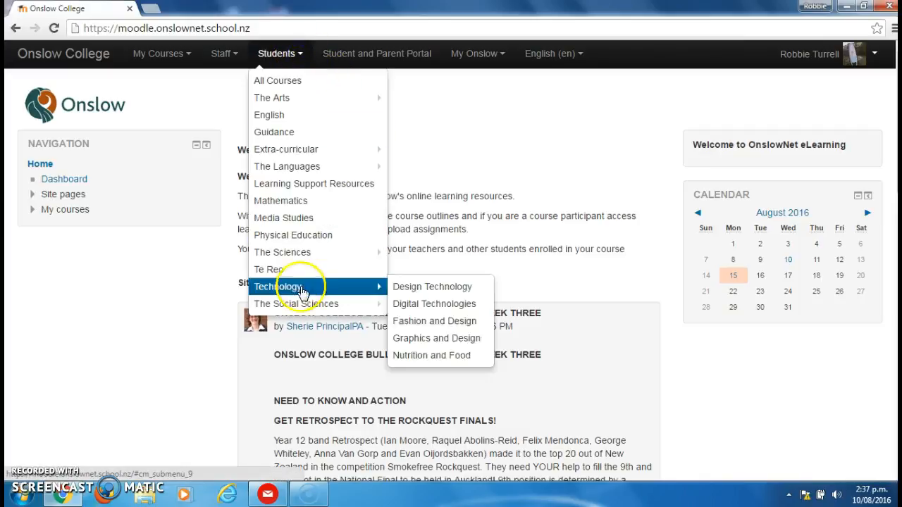
mouse_move(316, 303)
mouse_move(425, 325)
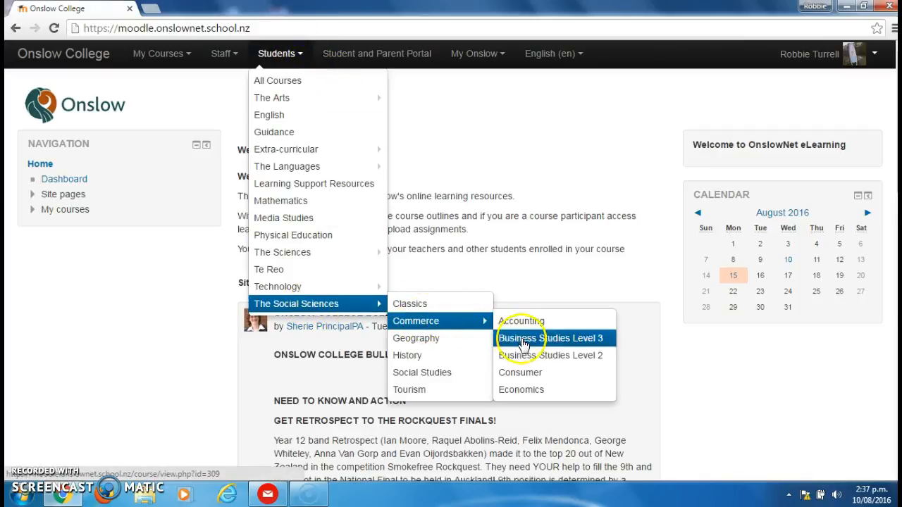
left_click(544, 359)
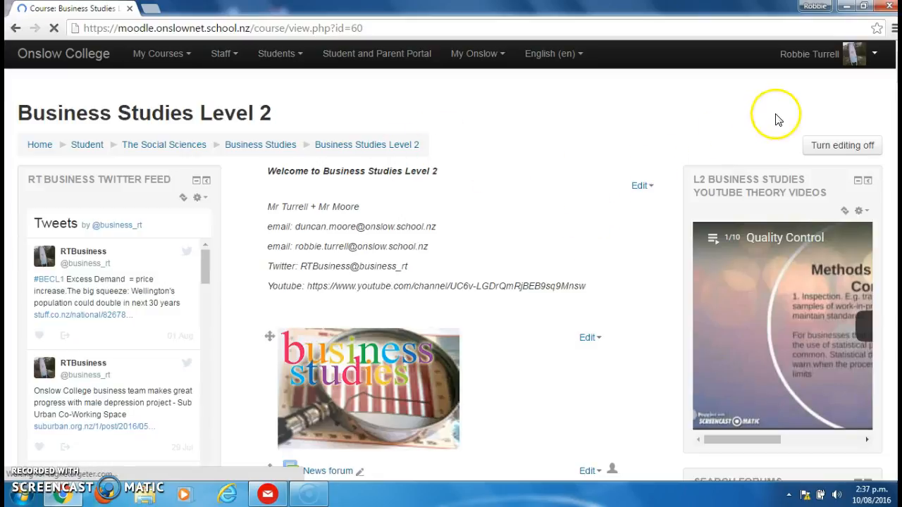
Switch editing mode off and back on for the Business Studies Level 2 course page.
left_click(840, 150)
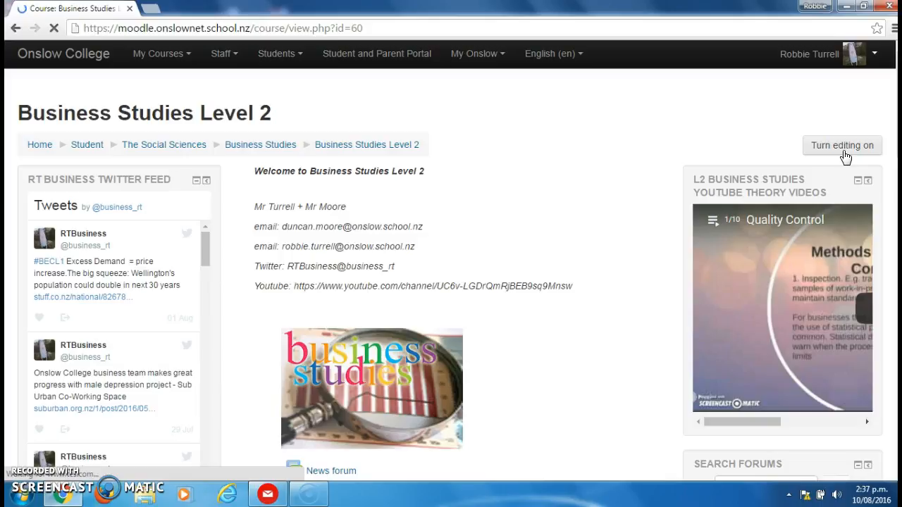
left_click(845, 150)
left_click(845, 149)
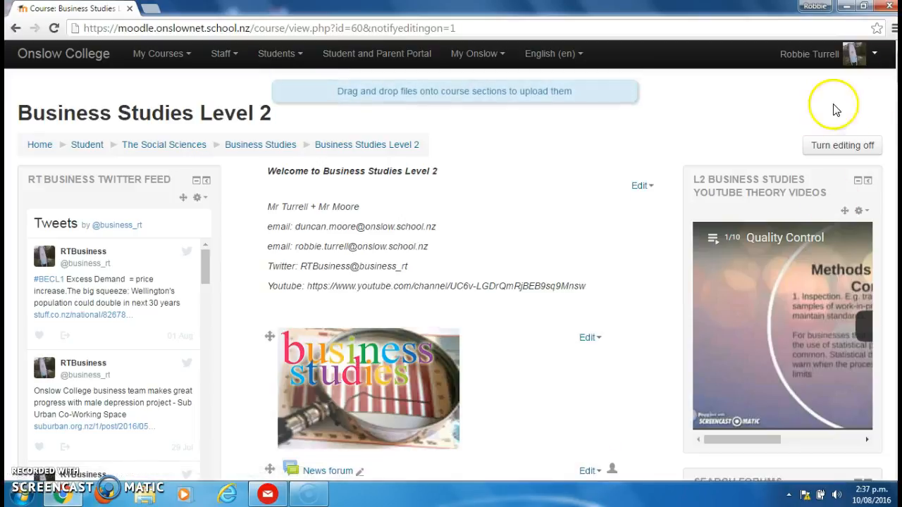
Add a new Assignment activity to the course's general section, above Internal Features of a Business.
scroll(451, 282, "down", 3)
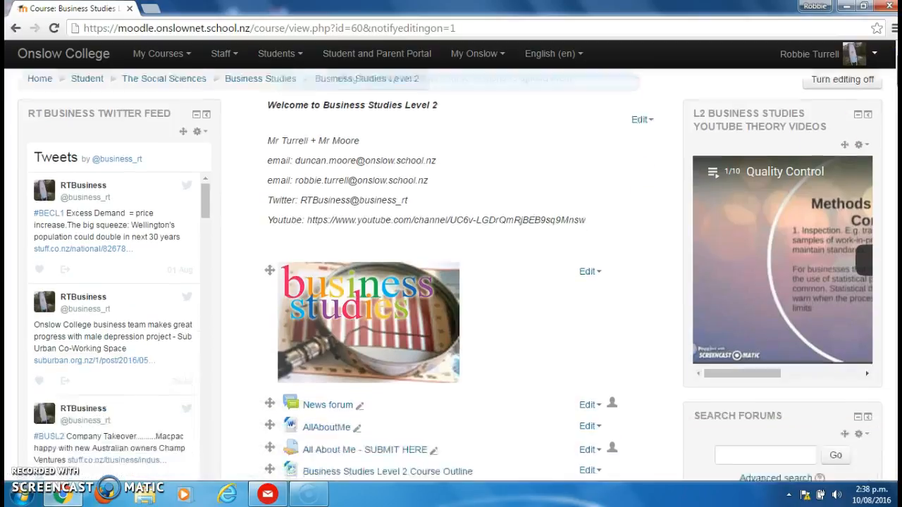
scroll(450, 282, "down", 2)
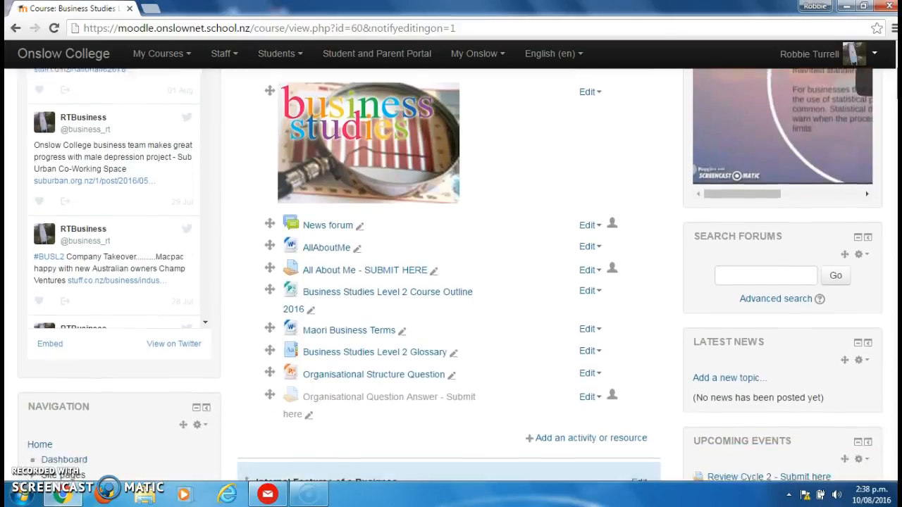
scroll(451, 282, "down", 1)
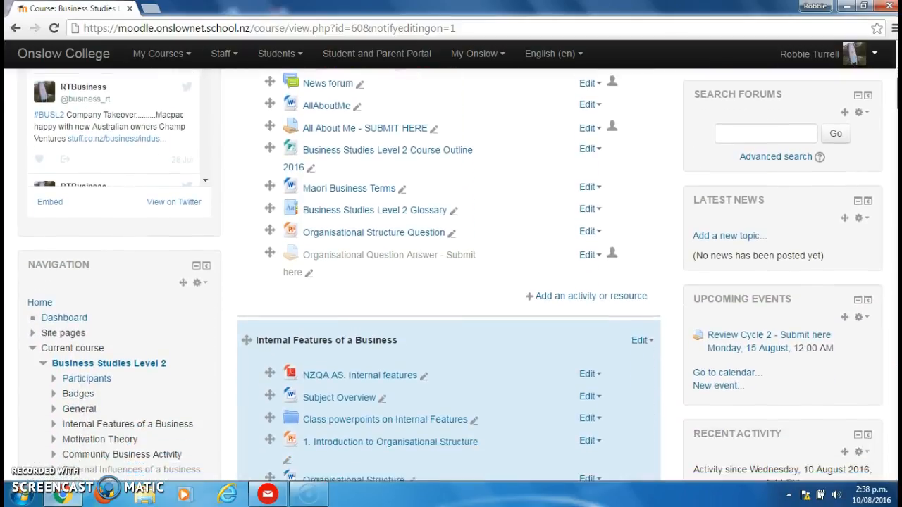
left_click(537, 289)
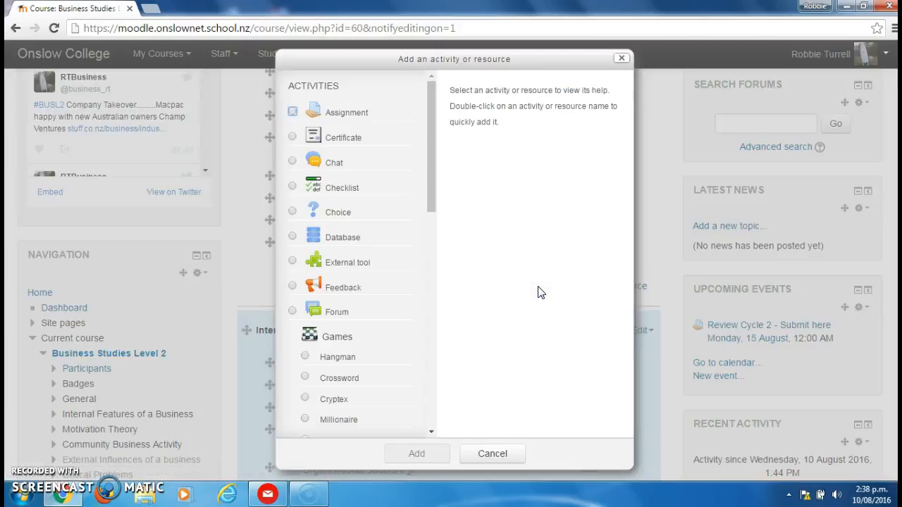
left_click(291, 114)
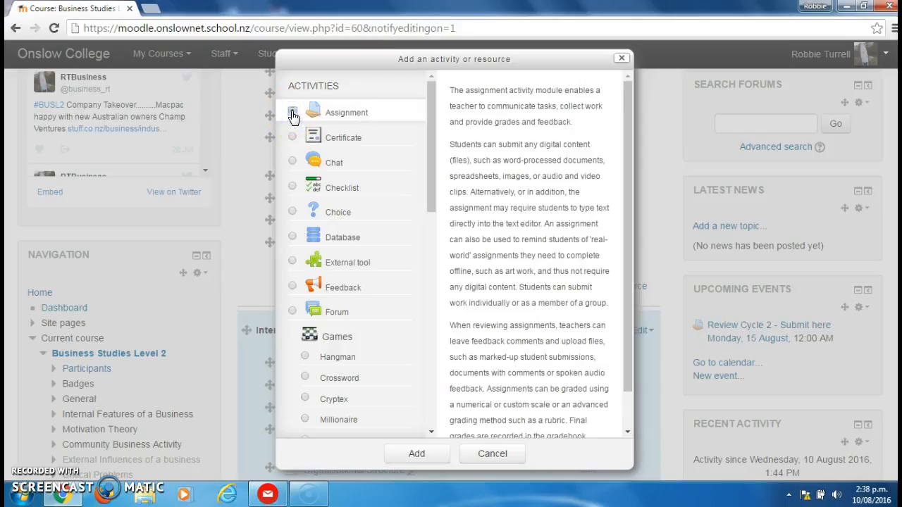
left_click(417, 455)
left_click(417, 455)
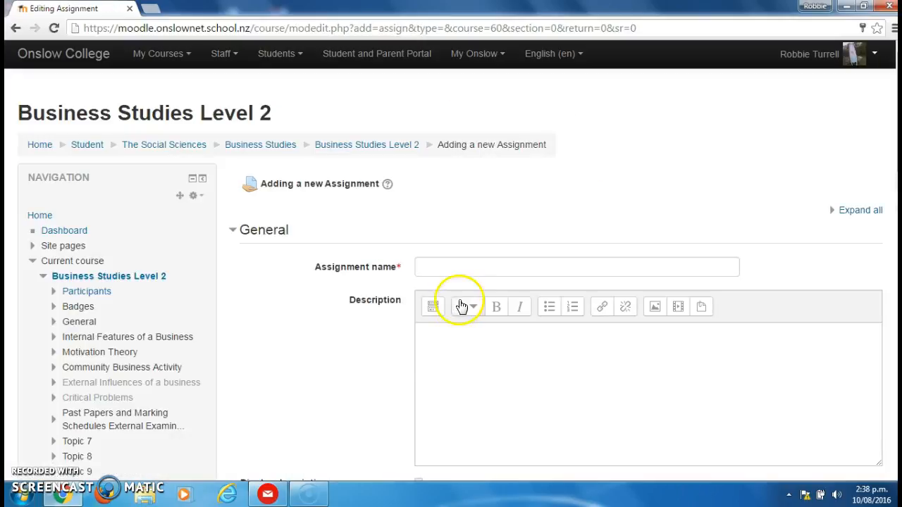
Name the new assignment "Business Studies Assignment" and place the cursor in its empty description.
left_click(431, 267)
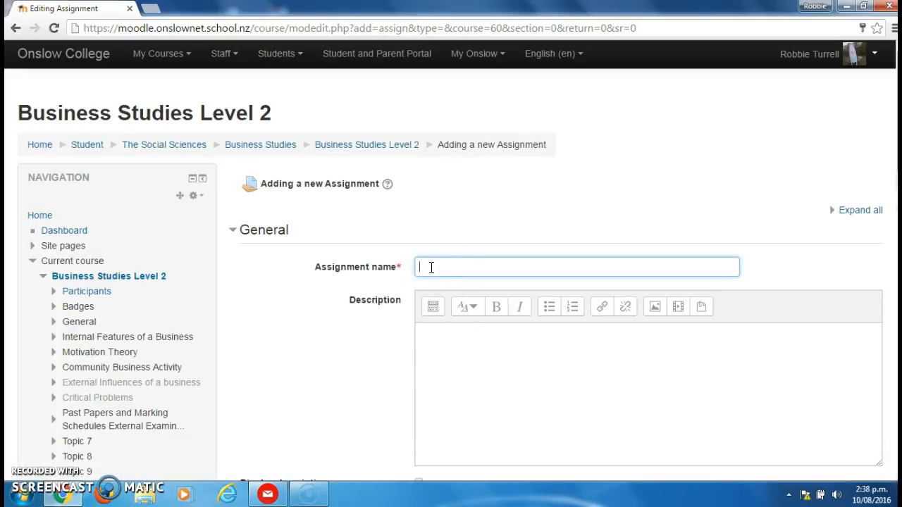
type("Business Studies Assignment")
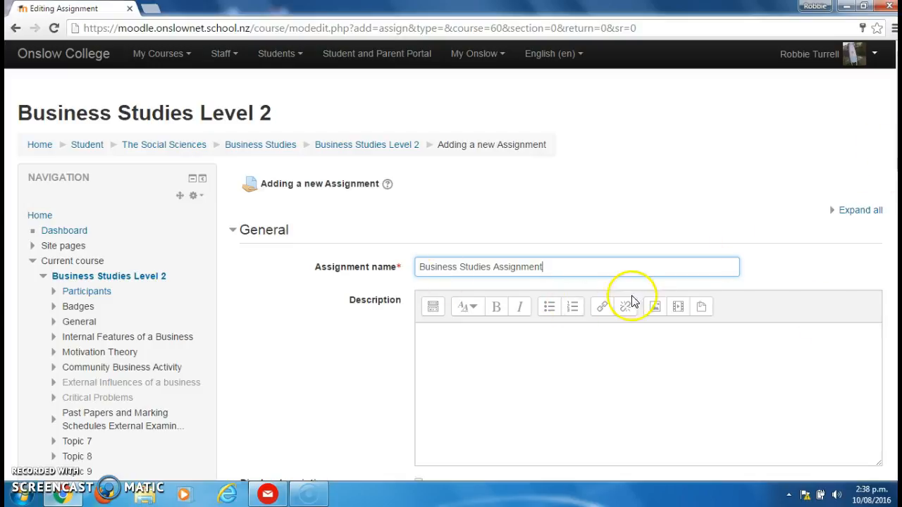
left_click(426, 337)
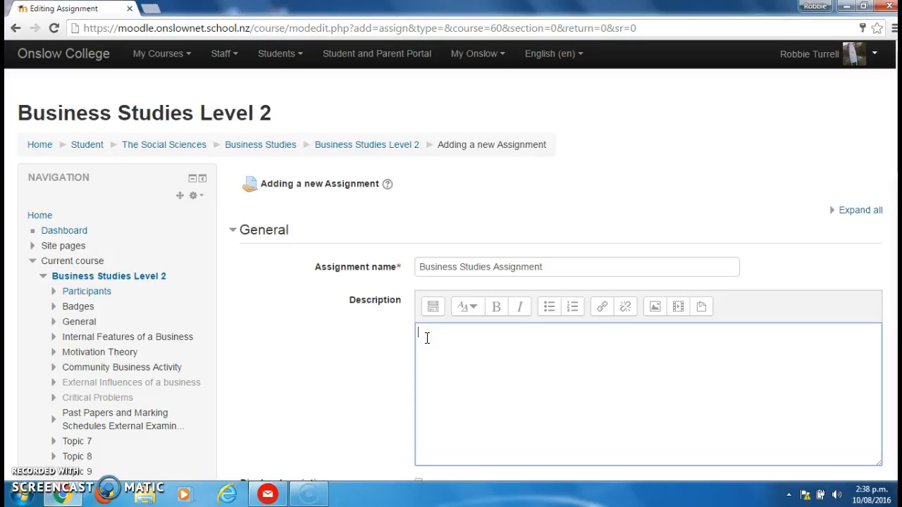
Enable the assignment's cut-off date and set its day to 17 August 2016.
scroll(451, 282, "down", 3)
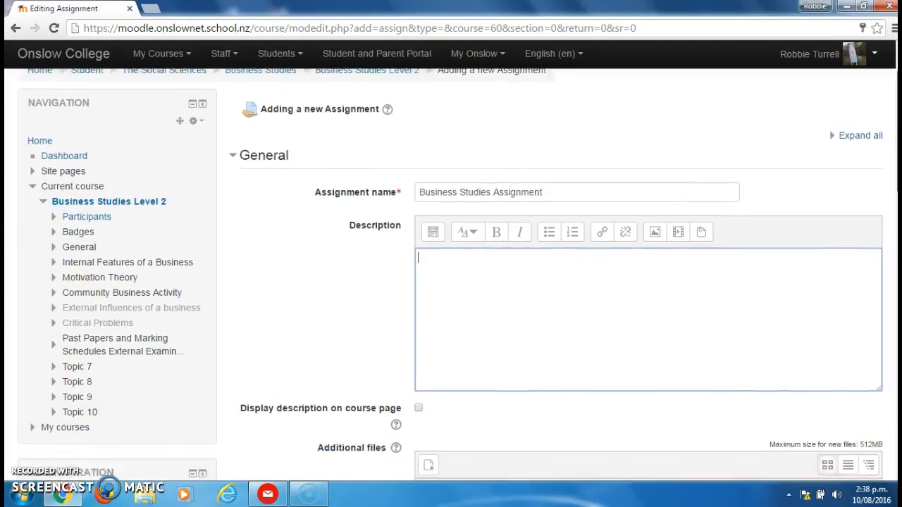
scroll(451, 282, "down", 1)
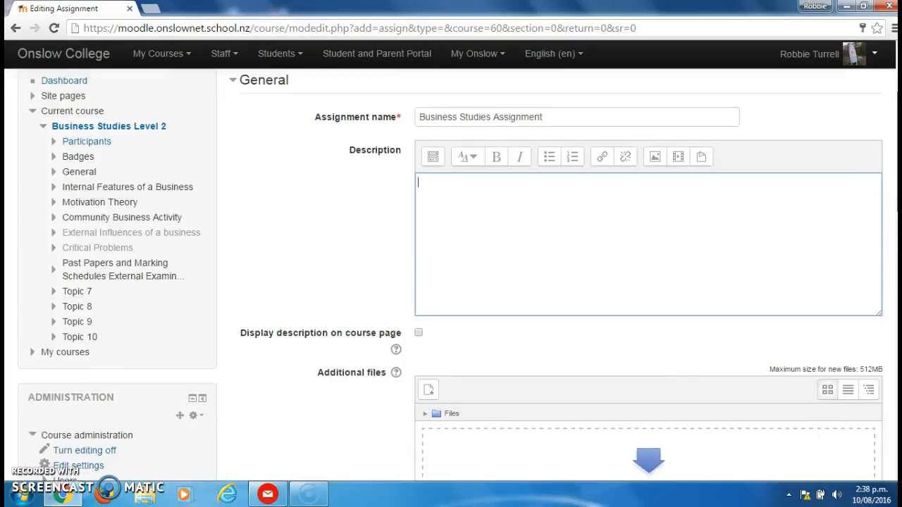
scroll(451, 282, "down", 5)
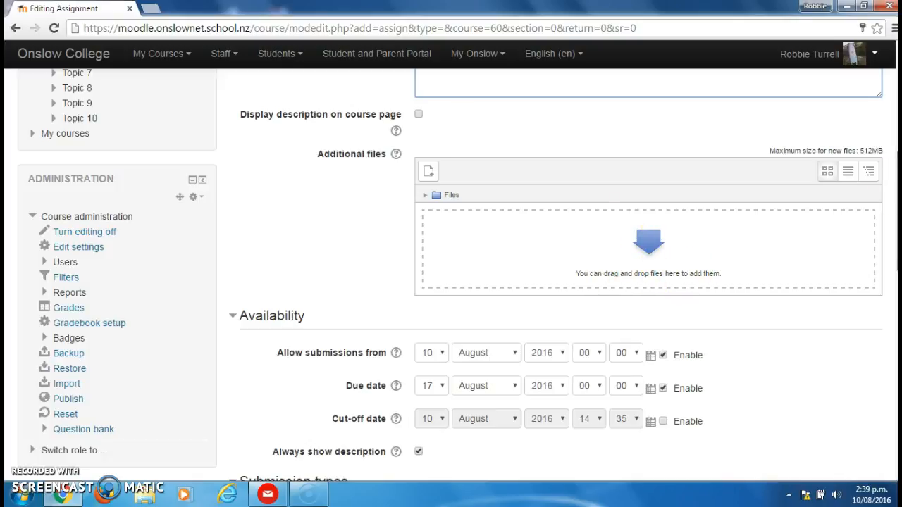
scroll(450, 275, "down", 2)
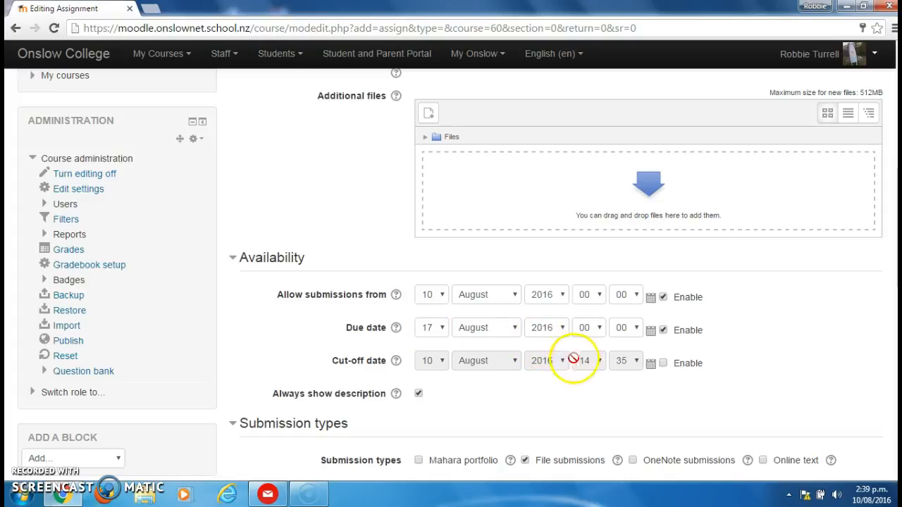
left_click(663, 363)
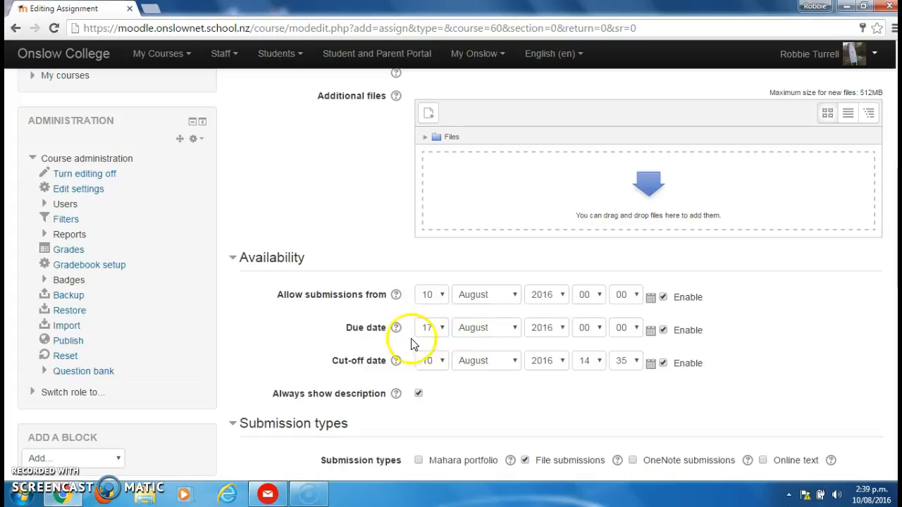
left_click(507, 328)
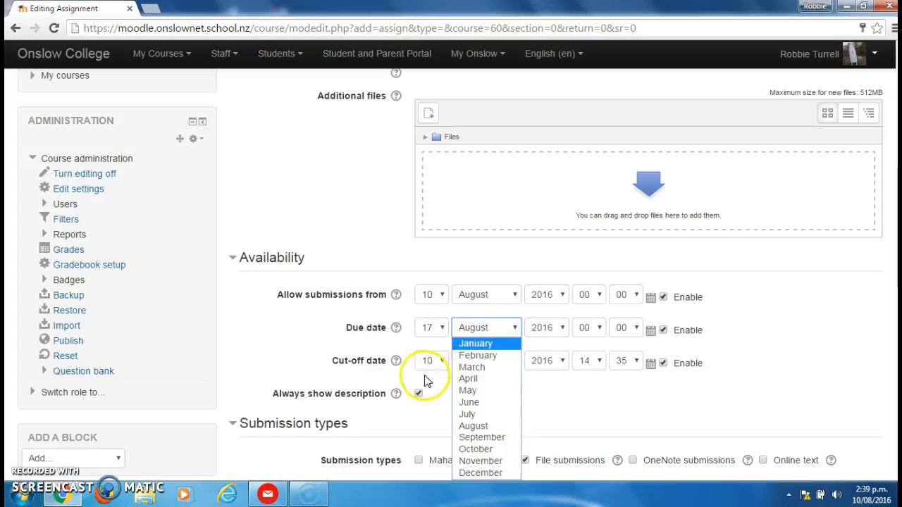
left_click(471, 329)
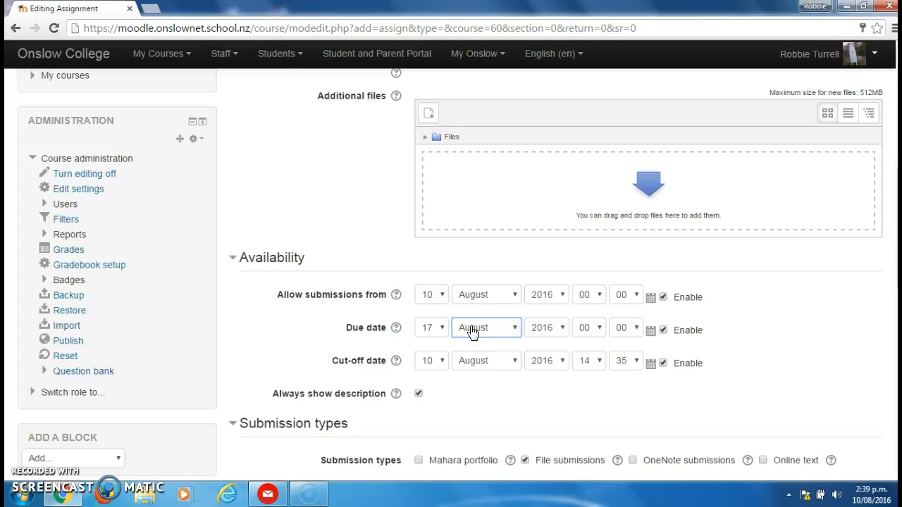
left_click(439, 362)
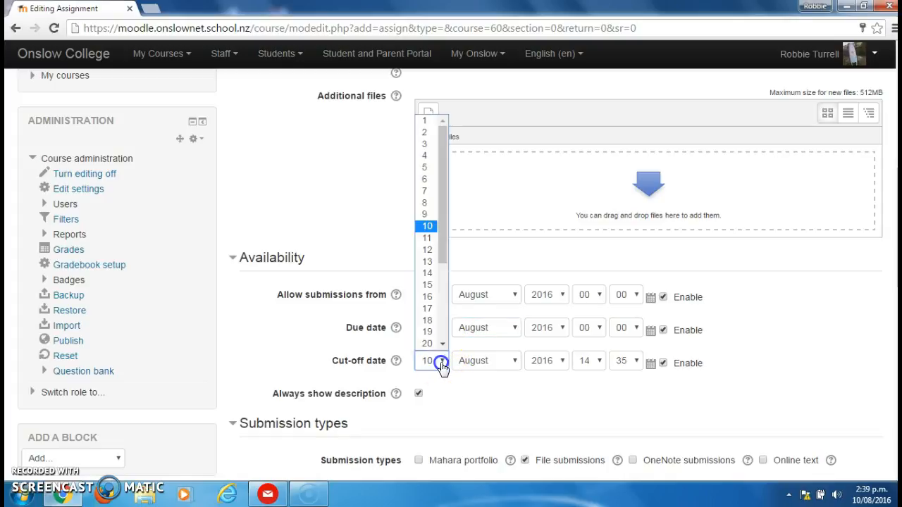
left_click(431, 310)
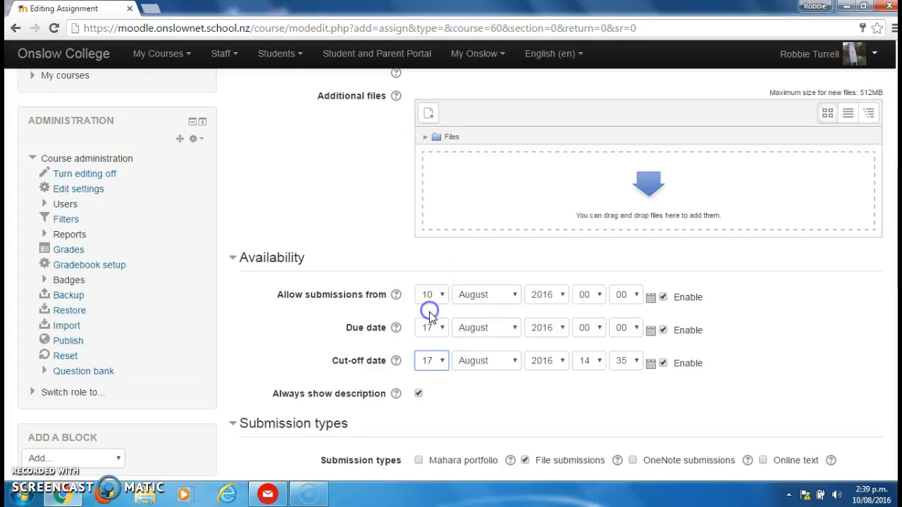
Set the cut-off time of the assignment to 07:00.
left_click(598, 363)
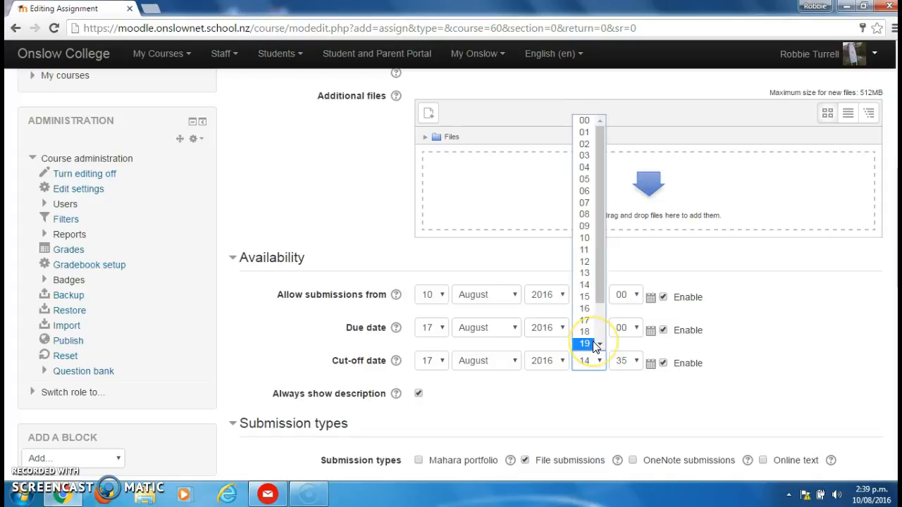
left_click(585, 203)
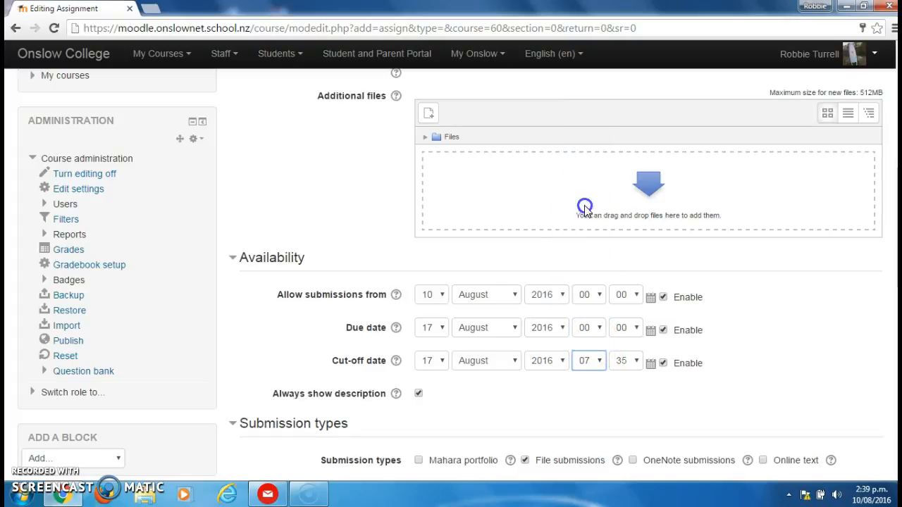
left_click(636, 362)
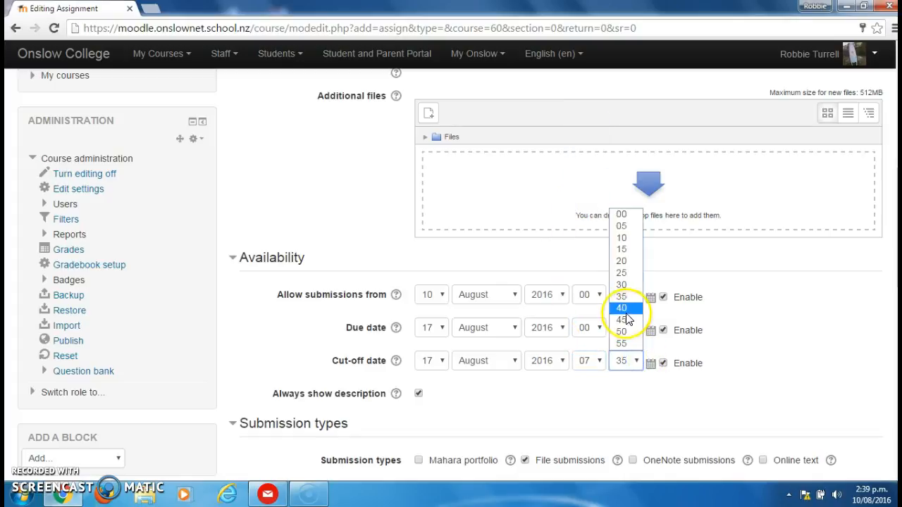
left_click(622, 214)
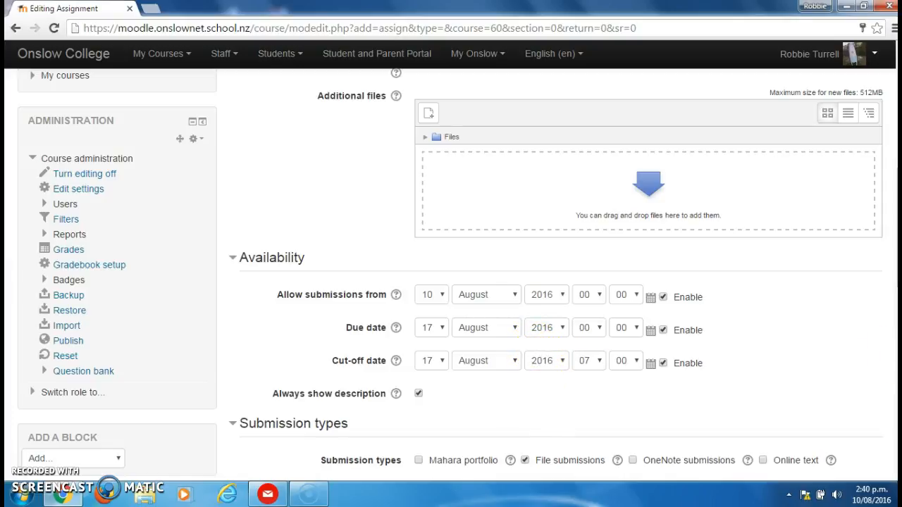
Change the accepted submission type from File submissions to Online text.
scroll(451, 282, "down", 5)
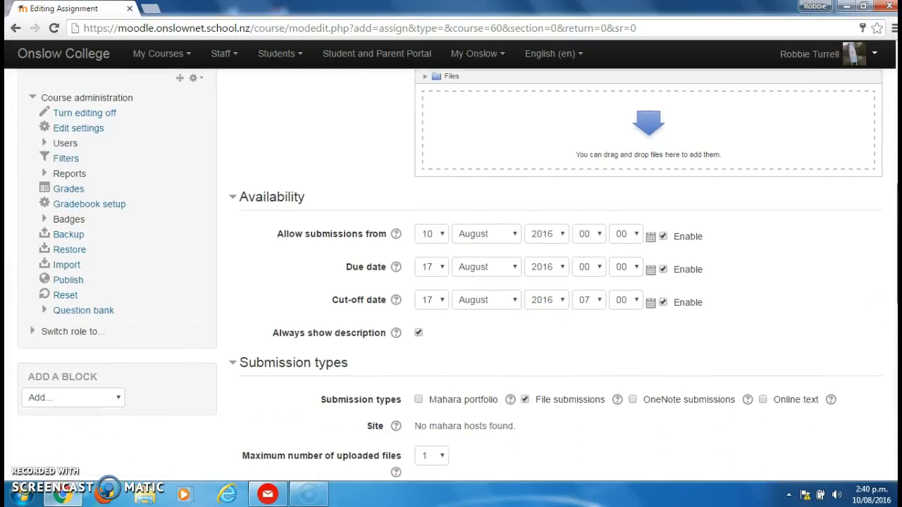
scroll(757, 258, "down", 2)
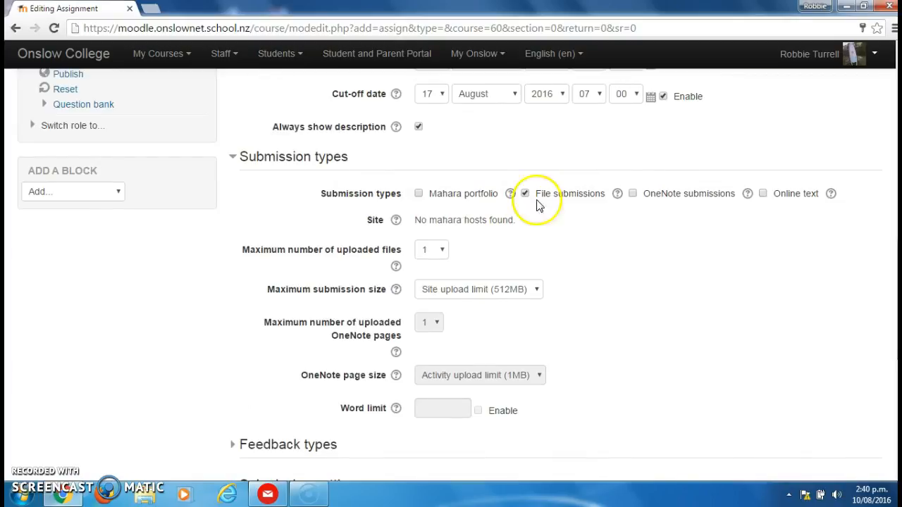
left_click(762, 193)
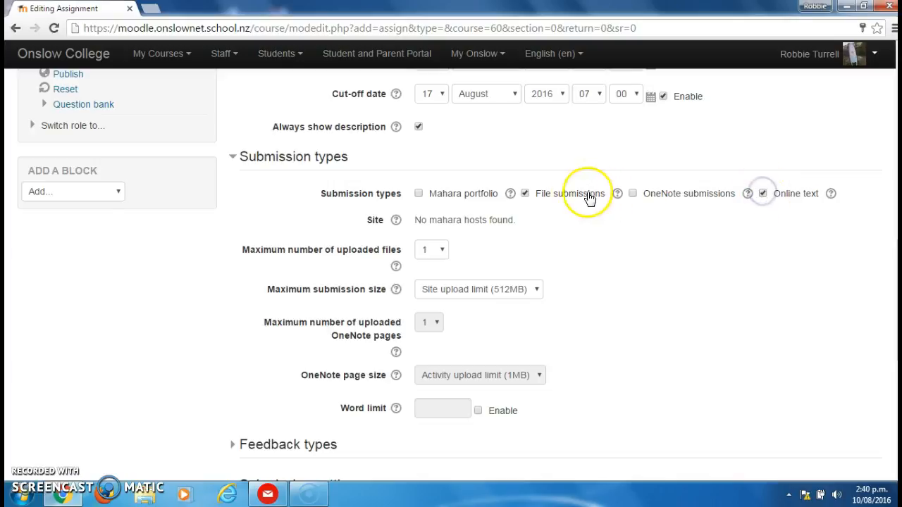
left_click(525, 193)
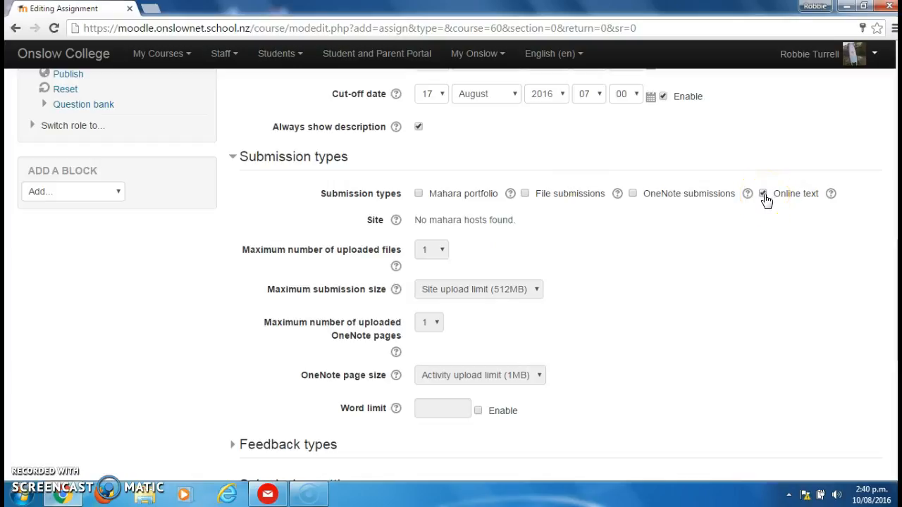
Enable the word limit for online text, then disable it again without entering a number.
left_click(478, 410)
left_click(444, 408)
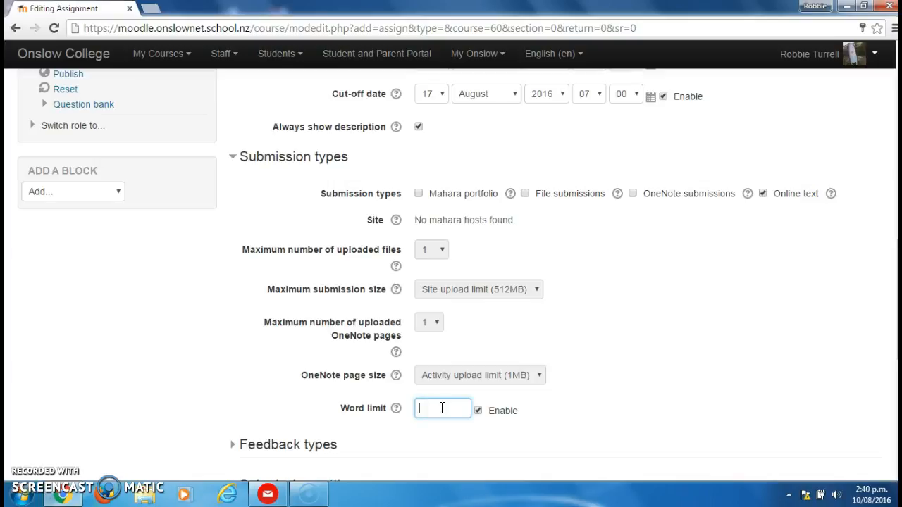
left_click(478, 410)
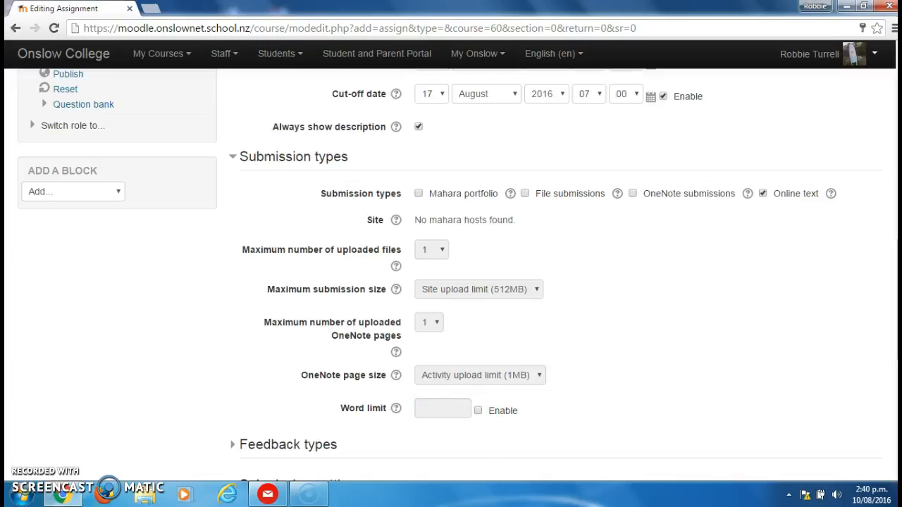
Restore File submissions as the only submission type by enabling it and disabling Online text.
left_click(524, 194)
left_click(762, 193)
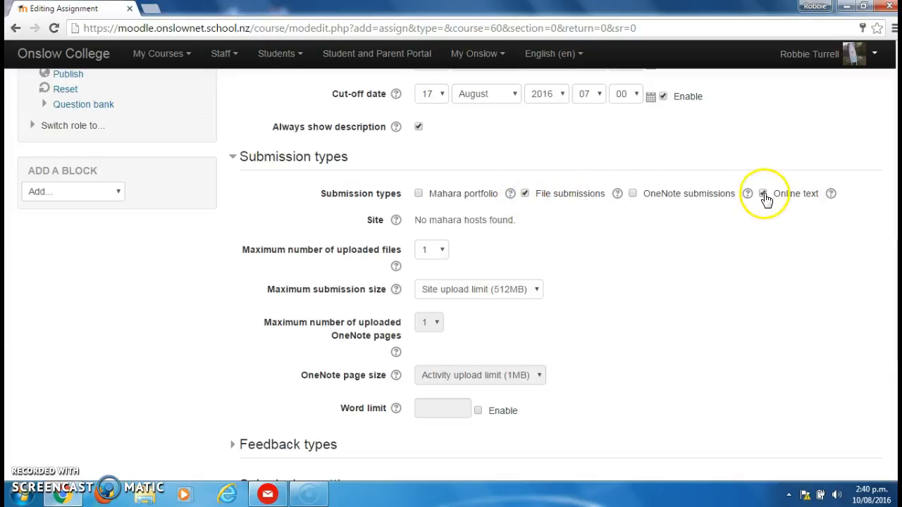
scroll(320, 182, "down", 4)
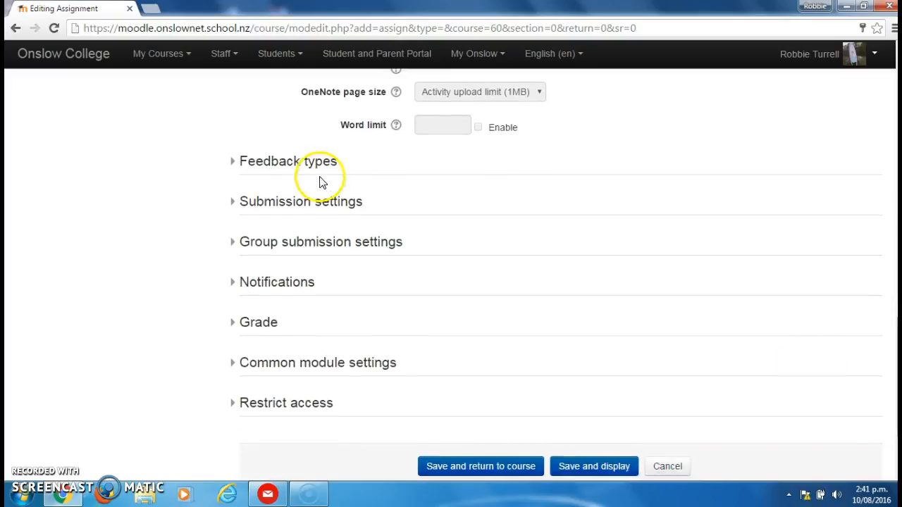
Enable Feedback files as an additional feedback type for the assignment.
left_click(235, 166)
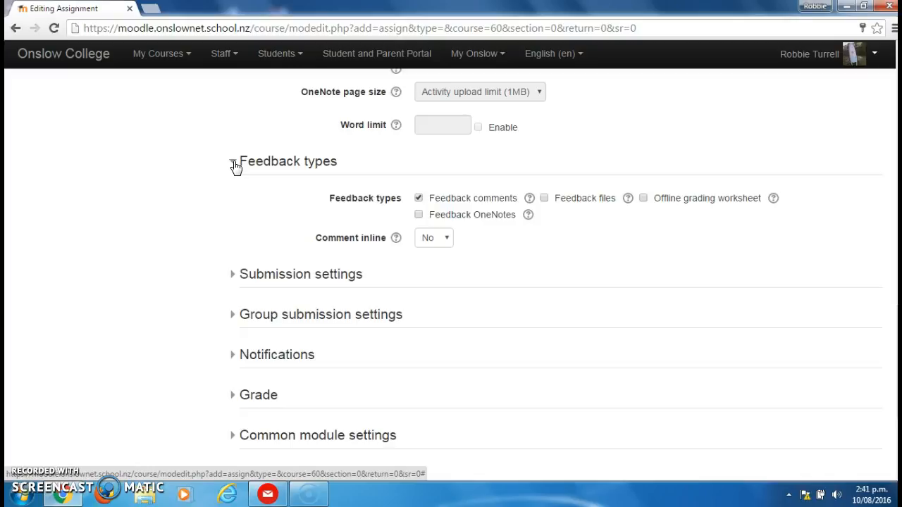
left_click(545, 199)
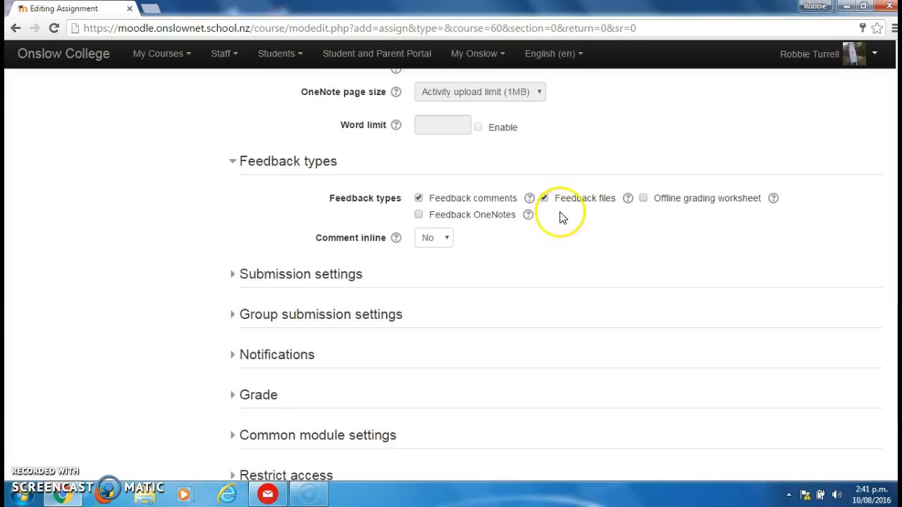
Examine the assignment's options for submission settings, group submission settings and notifications.
left_click(232, 276)
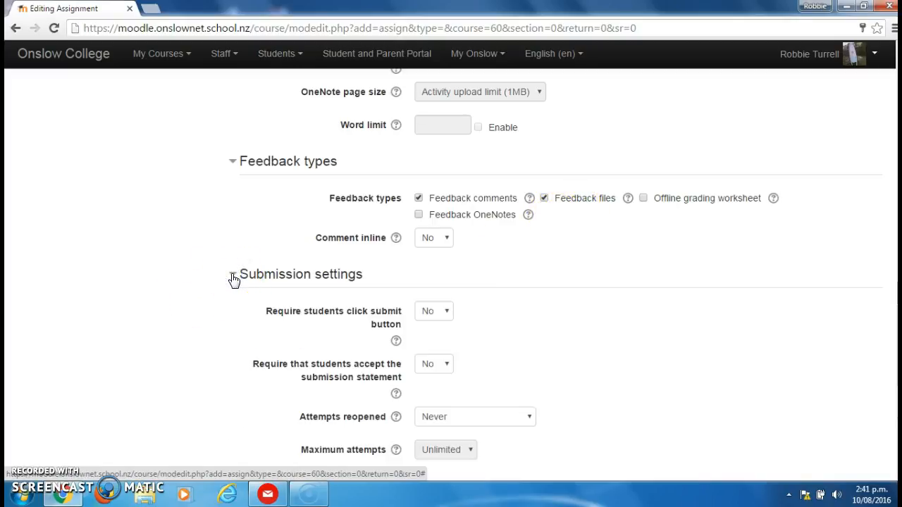
scroll(423, 316, "down", 3)
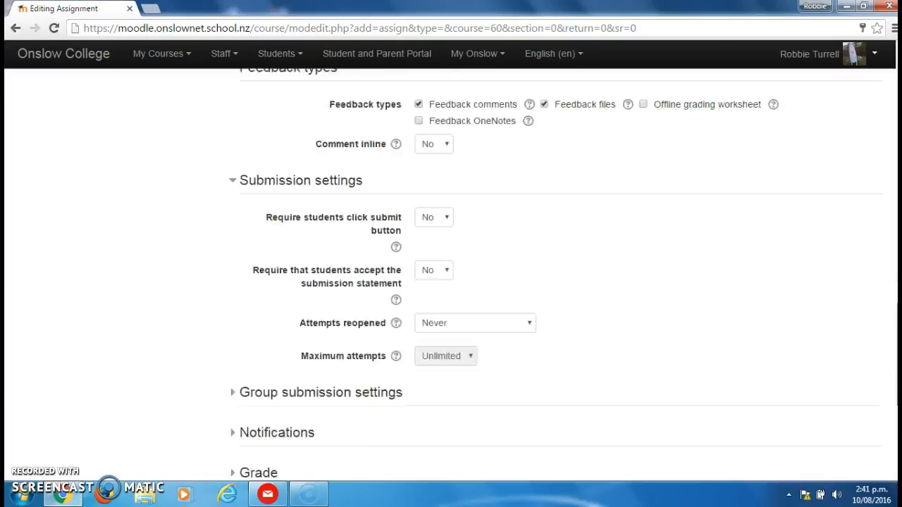
left_click(234, 303)
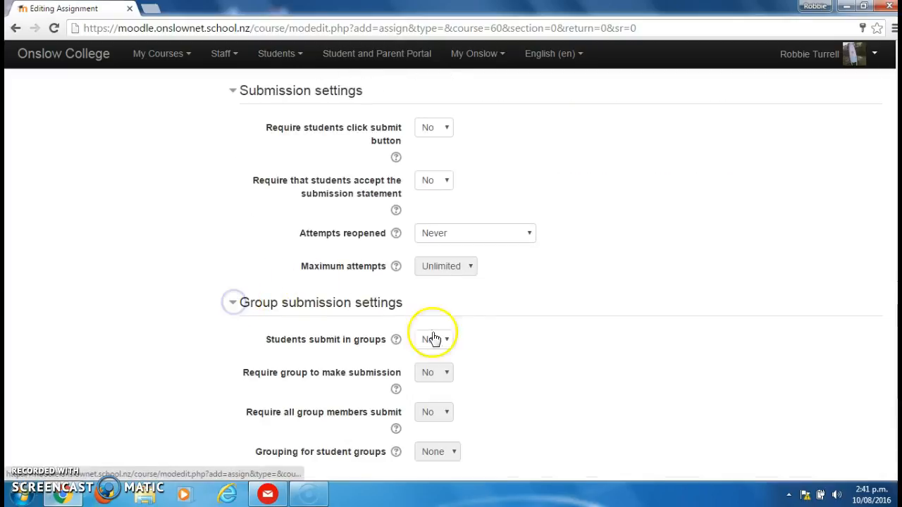
scroll(451, 282, "down", 3)
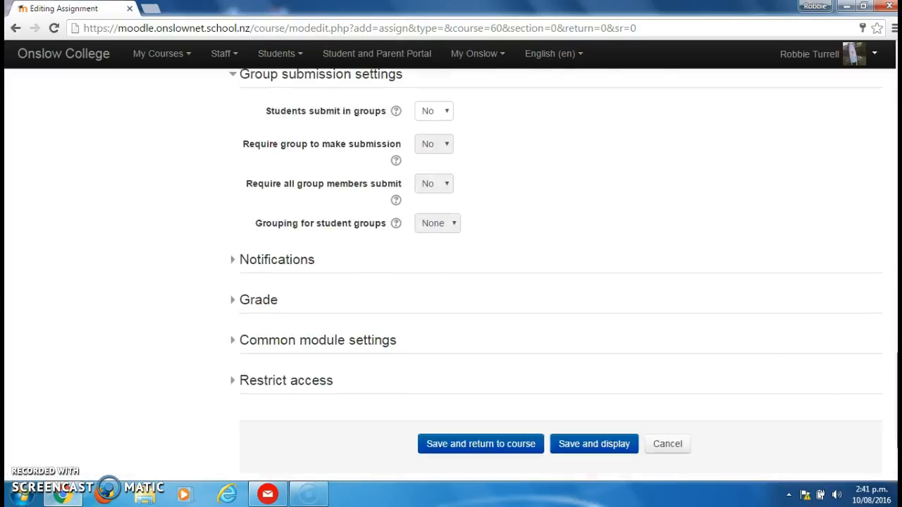
left_click(232, 260)
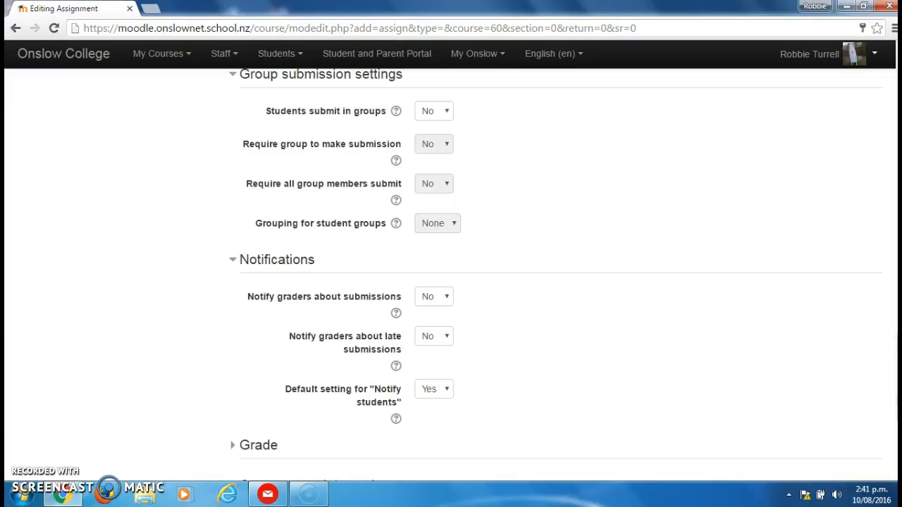
scroll(555, 275, "down", 3)
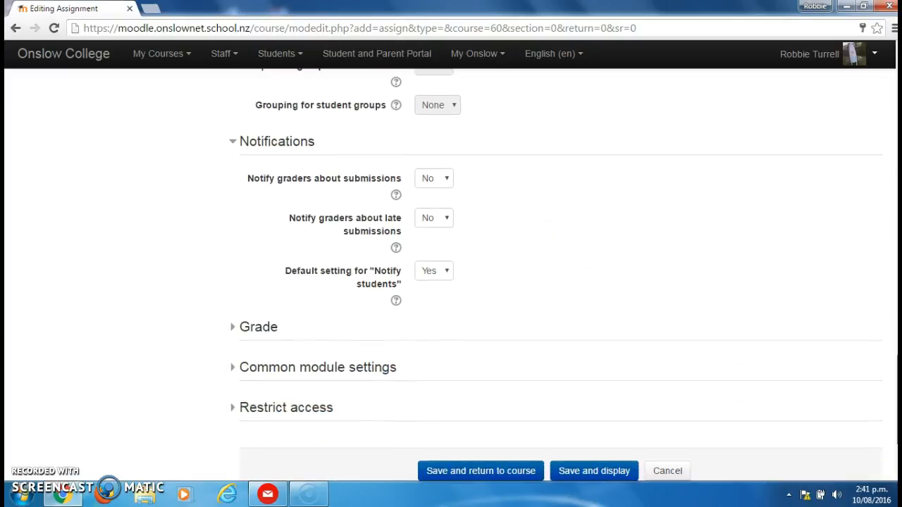
Set the assignment's grade type to Scale and choose the NCEA Achievement Standards scale.
left_click(233, 329)
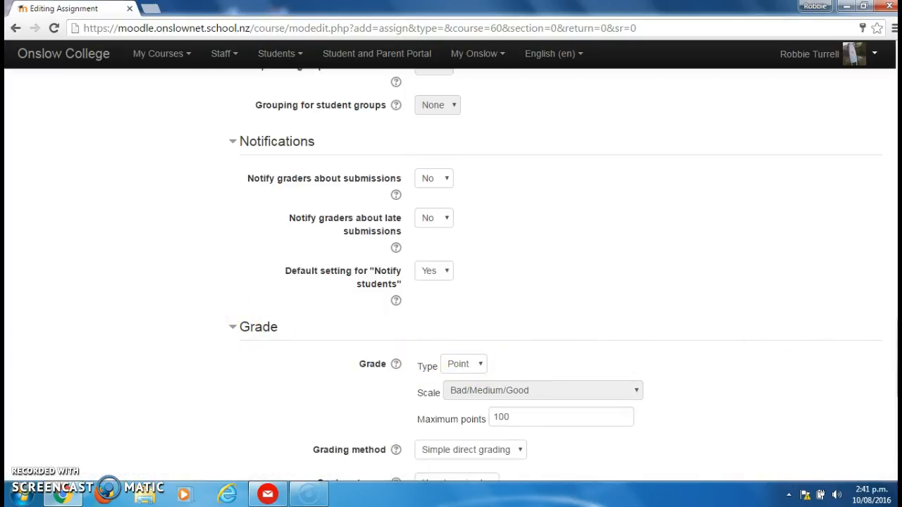
scroll(528, 211, "down", 3)
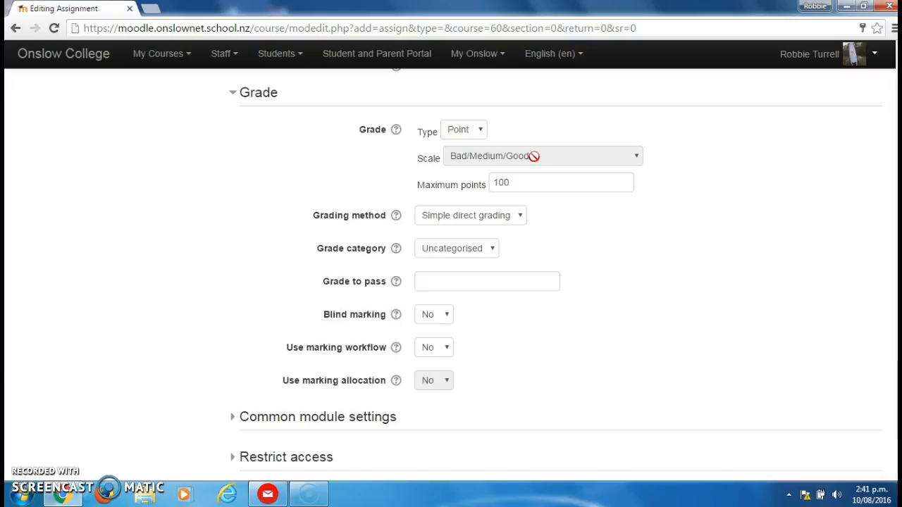
left_click(482, 133)
left_click(465, 156)
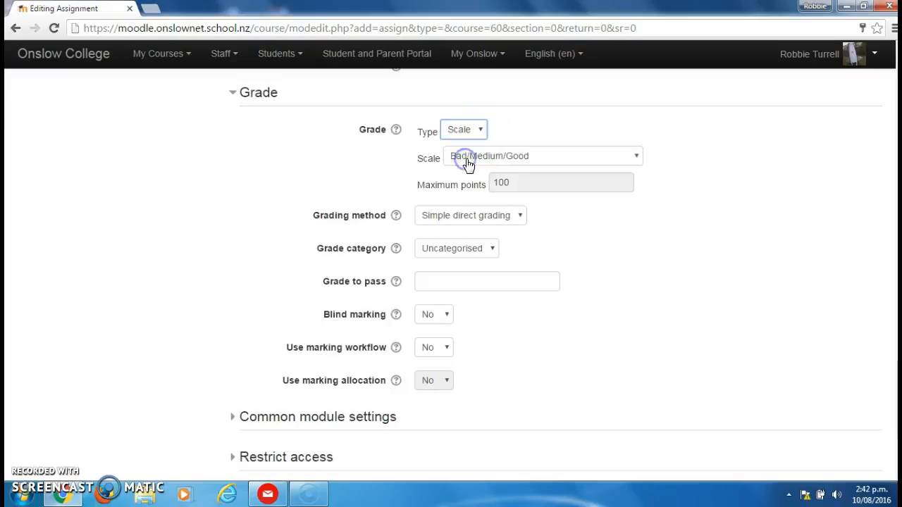
left_click(485, 158)
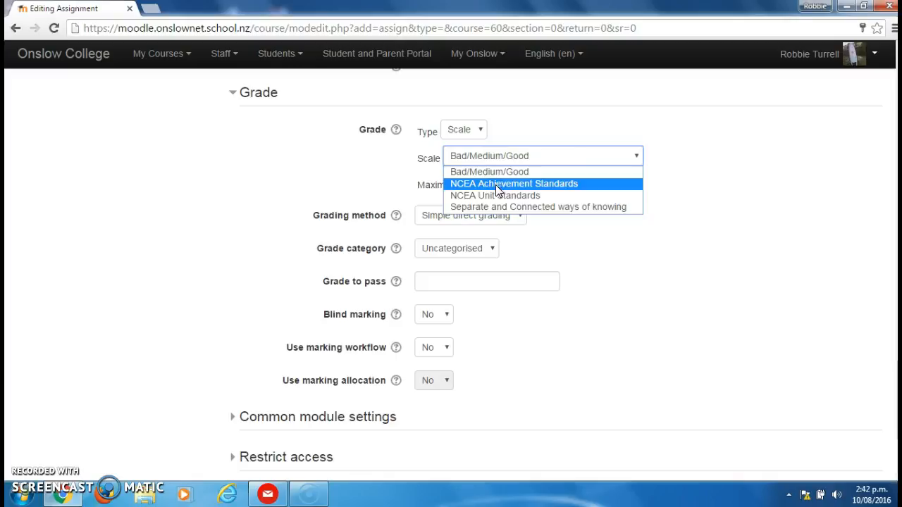
left_click(497, 187)
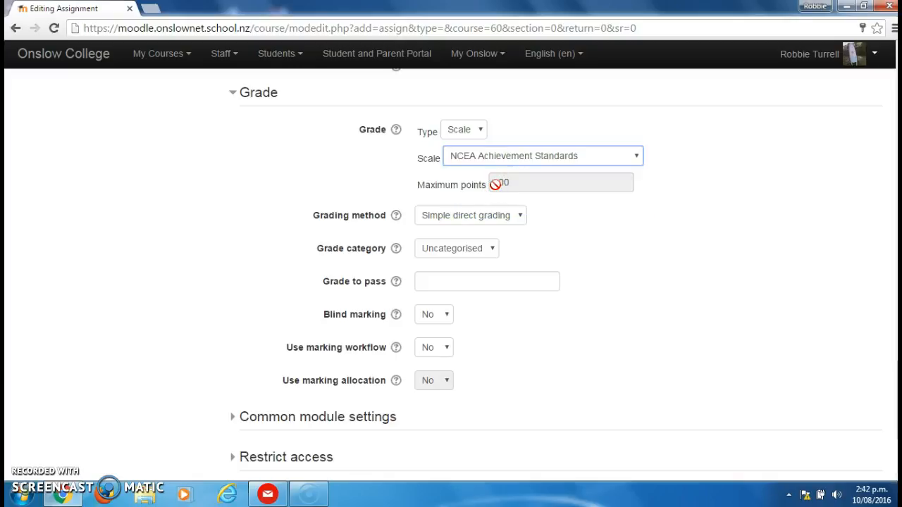
Check the common module and access restriction settings, and save the assignment, returning to the course page.
scroll(888, 317, "down", 3)
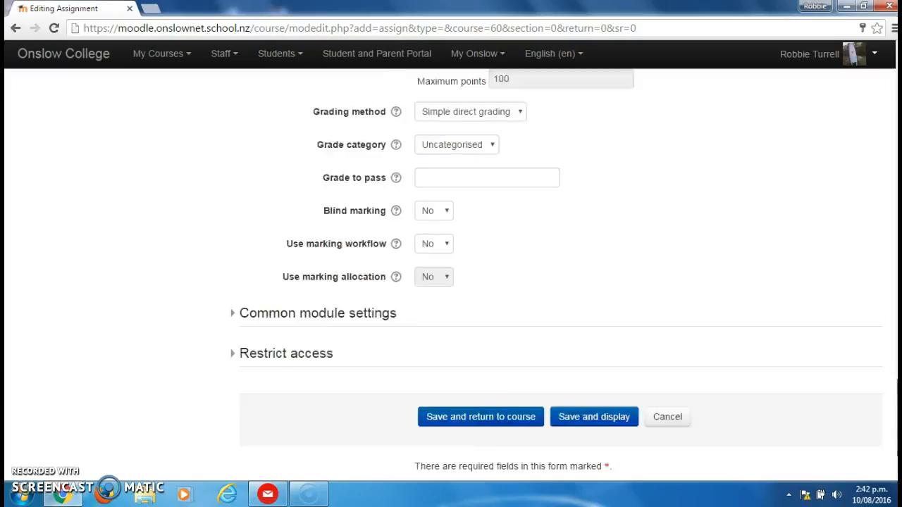
scroll(451, 274, "down", 1)
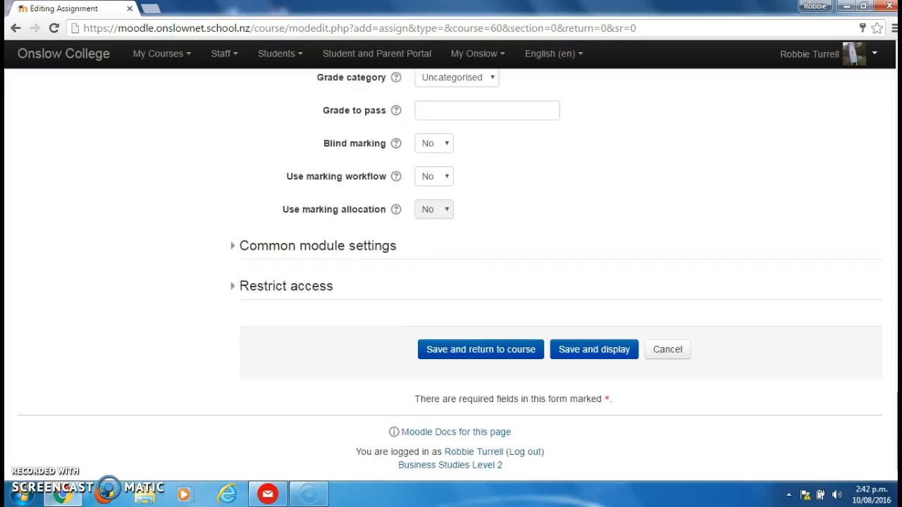
left_click(333, 253)
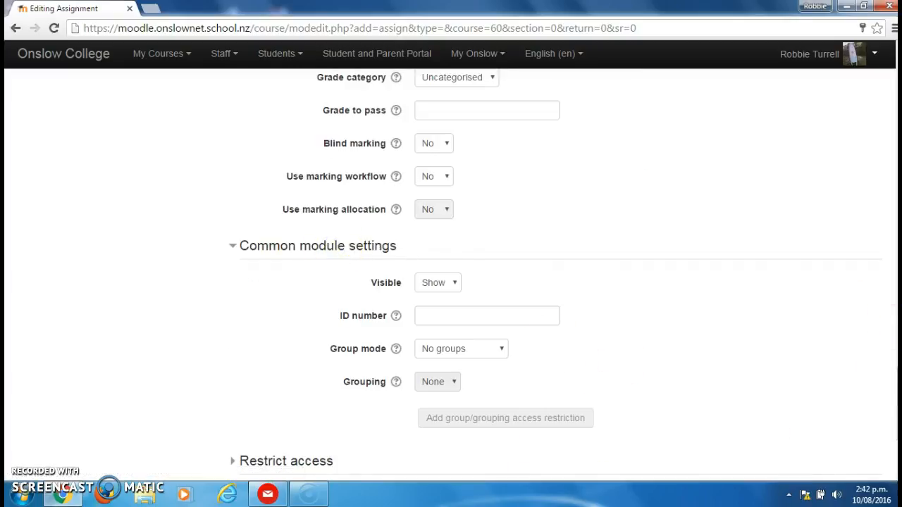
scroll(833, 455, "down", 3)
left_click(283, 289)
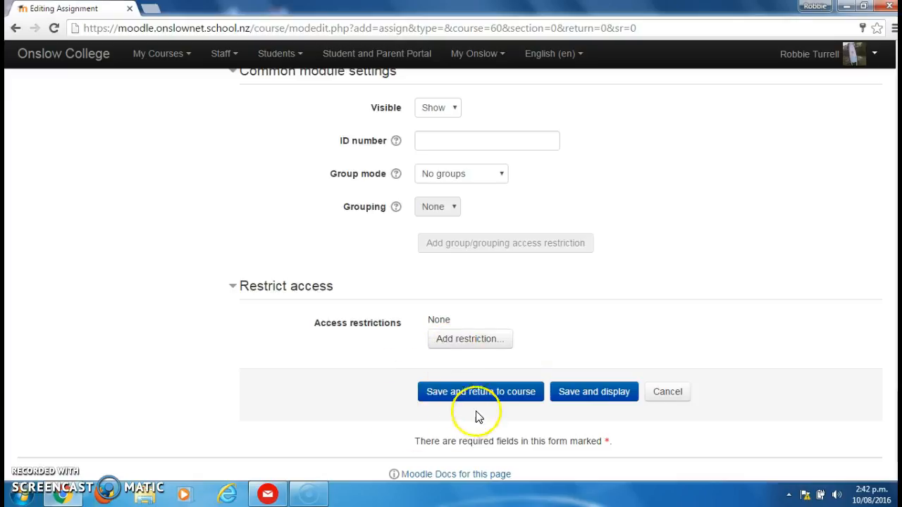
left_click(490, 399)
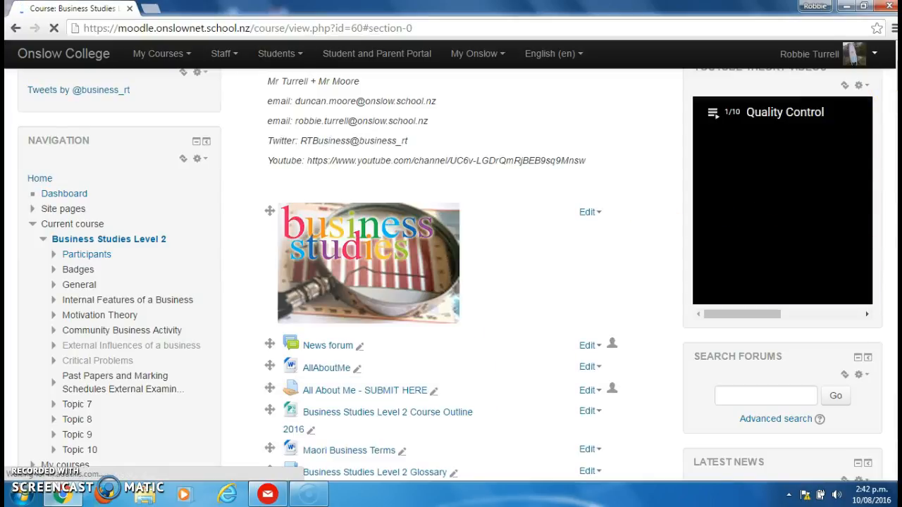
left_click_drag(899, 81, 899, 97)
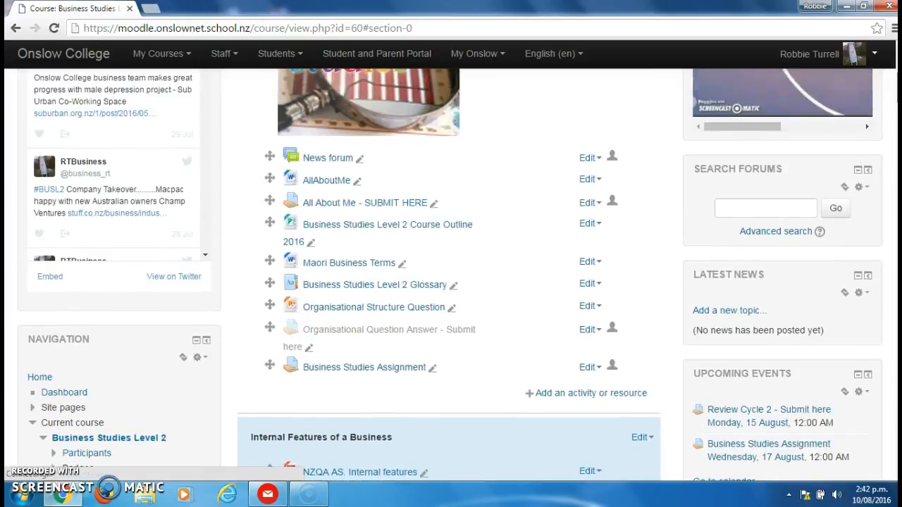